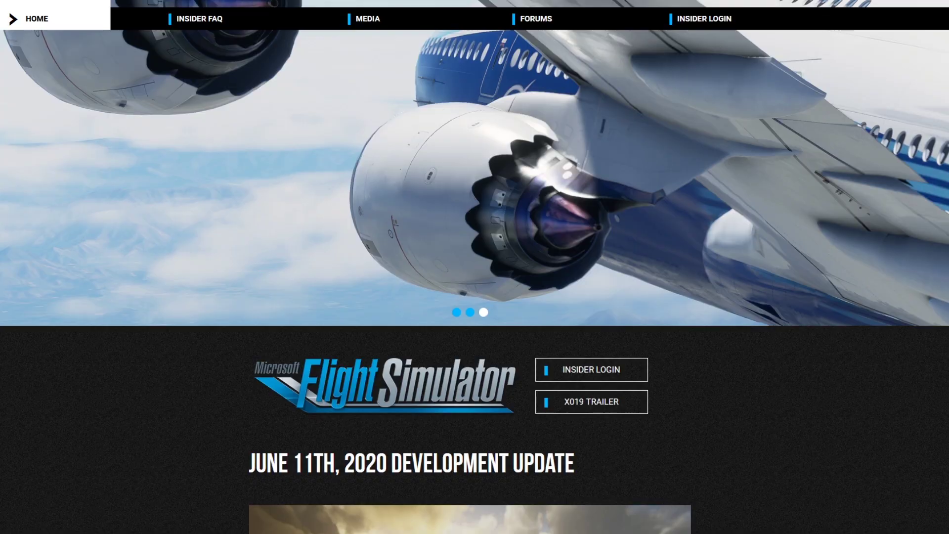
Step: Log in from the Welcome Visitor menu and submit the Microsoft account for sign-in
{"action": "mouse_move", "coordinate": [886, 51]}
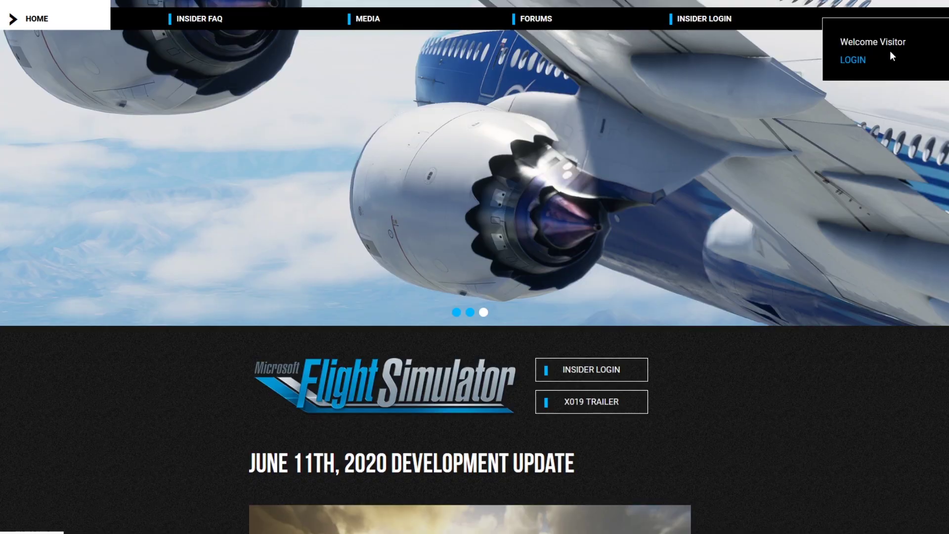
{"action": "left_click", "coordinate": [855, 62]}
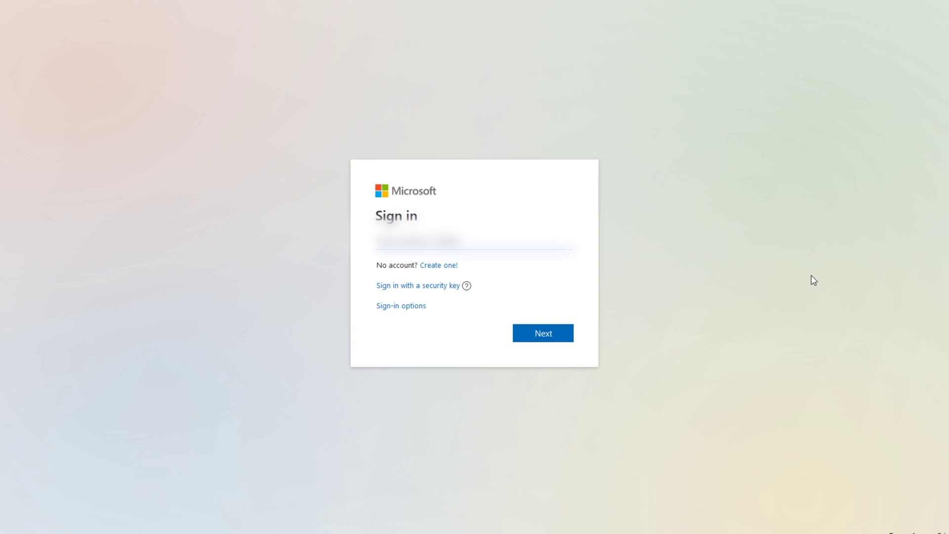
{"action": "key", "text": "Return"}
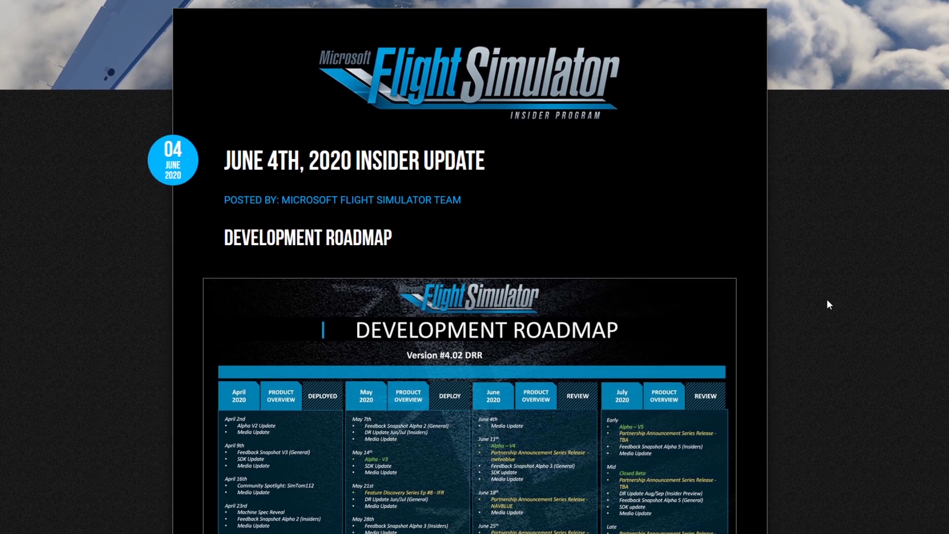
{"action": "scroll", "coordinate": [781, 300], "scroll_direction": "down", "scroll_amount": 8}
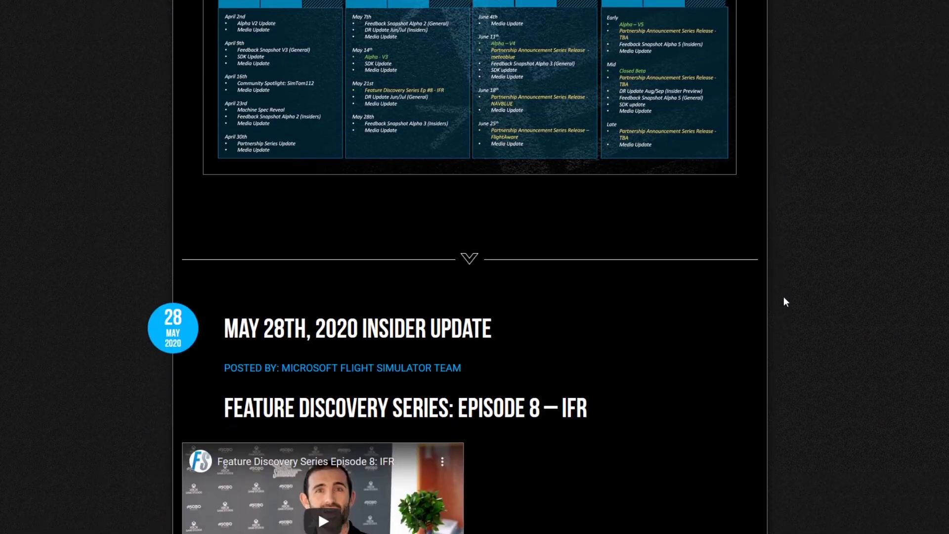
Step: Scroll through the June 4th, 2020 Insider Update page and back to the top
{"action": "scroll", "coordinate": [787, 299], "scroll_direction": "up", "scroll_amount": 12}
{"action": "scroll", "coordinate": [781, 285], "scroll_direction": "up", "scroll_amount": 4}
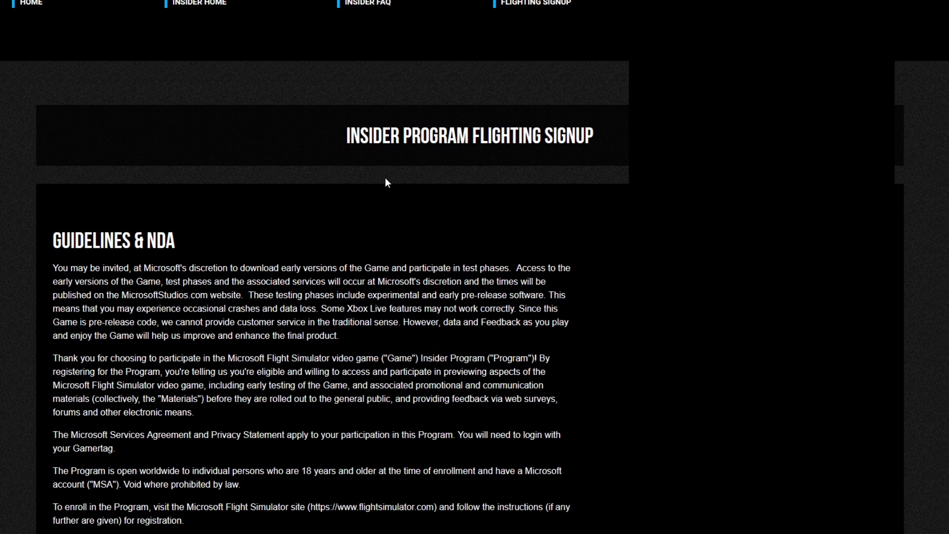
{"action": "scroll", "coordinate": [371, 182], "scroll_direction": "down", "scroll_amount": 1}
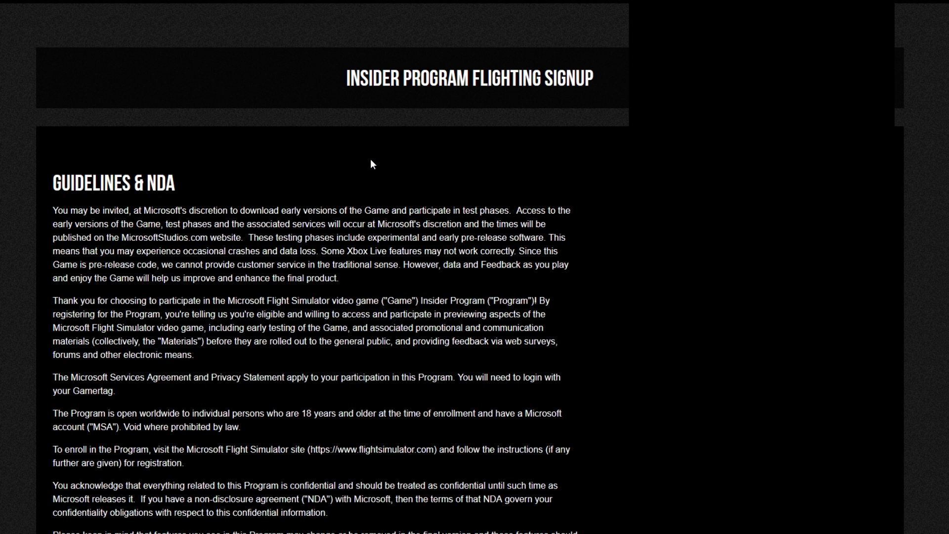
{"action": "scroll", "coordinate": [375, 158], "scroll_direction": "down", "scroll_amount": 8}
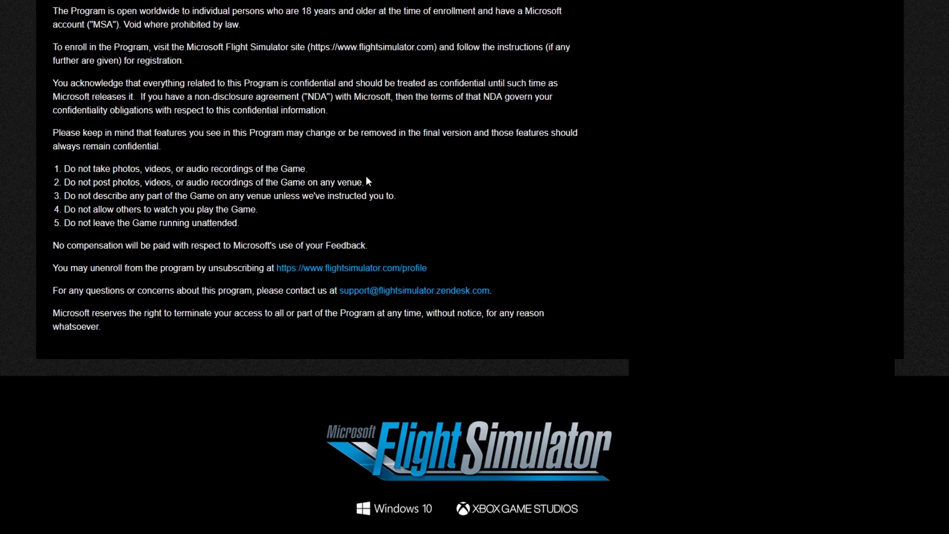
{"action": "scroll", "coordinate": [369, 182], "scroll_direction": "up", "scroll_amount": 1}
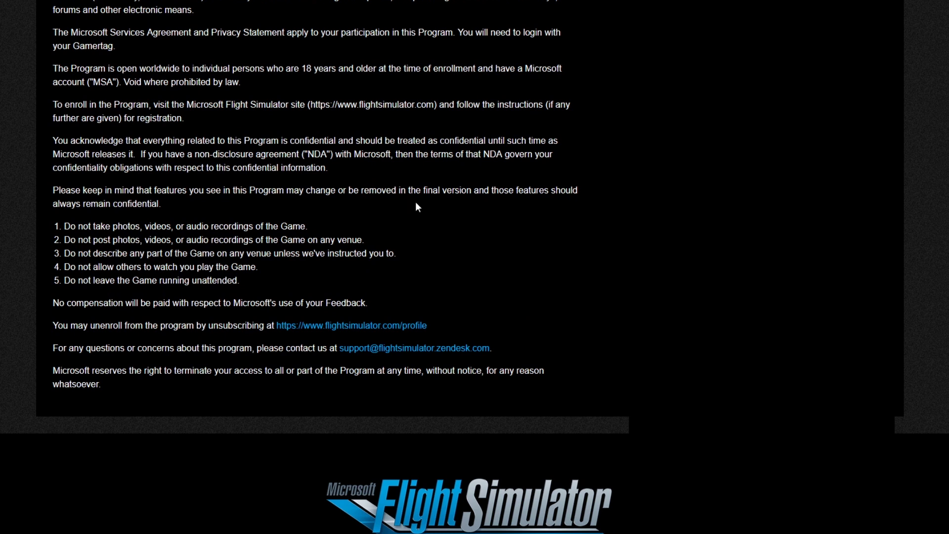
{"action": "scroll", "coordinate": [440, 215], "scroll_direction": "up", "scroll_amount": 4}
{"action": "scroll", "coordinate": [459, 237], "scroll_direction": "up", "scroll_amount": 2}
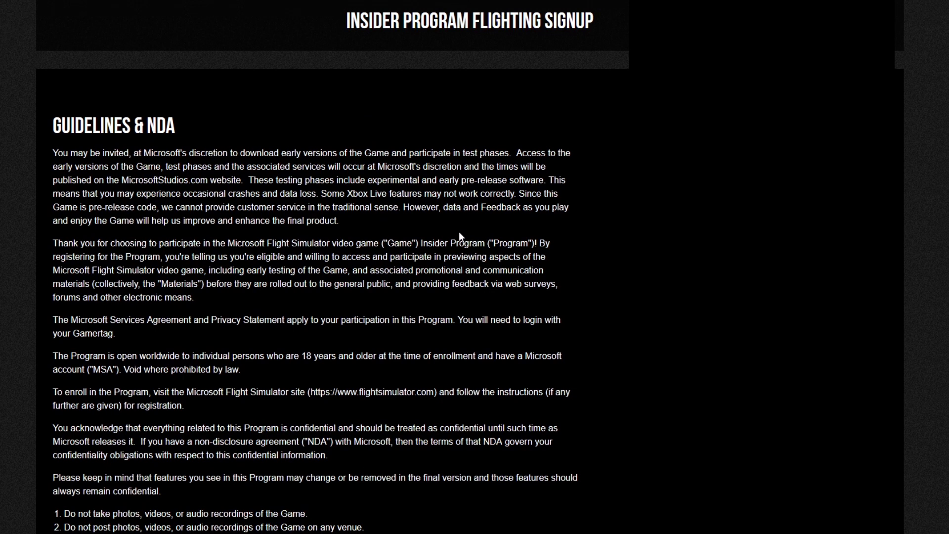
{"action": "scroll", "coordinate": [458, 233], "scroll_direction": "up", "scroll_amount": 1}
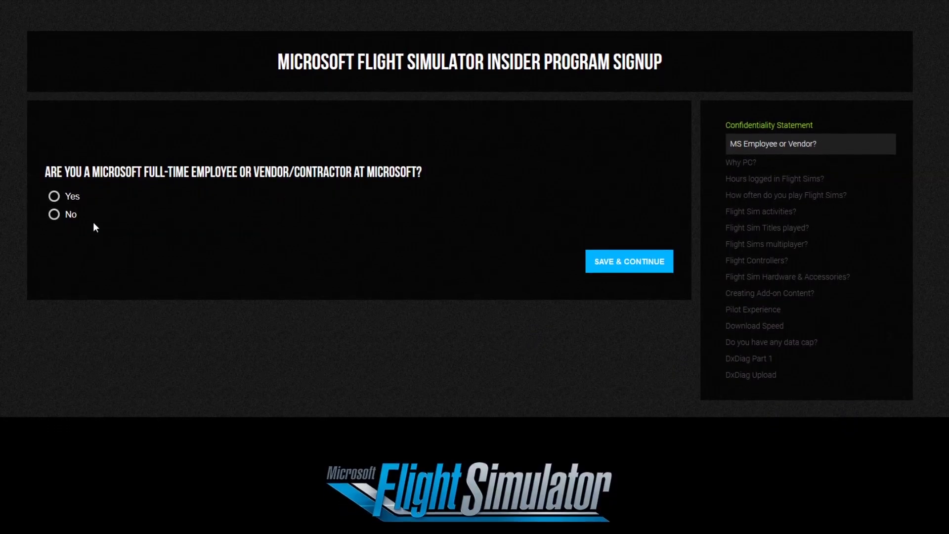
Step: Answer No to being a Microsoft employee; pick Game Performance, Hardware customization and streaming/recording as reasons
{"action": "left_click", "coordinate": [59, 212]}
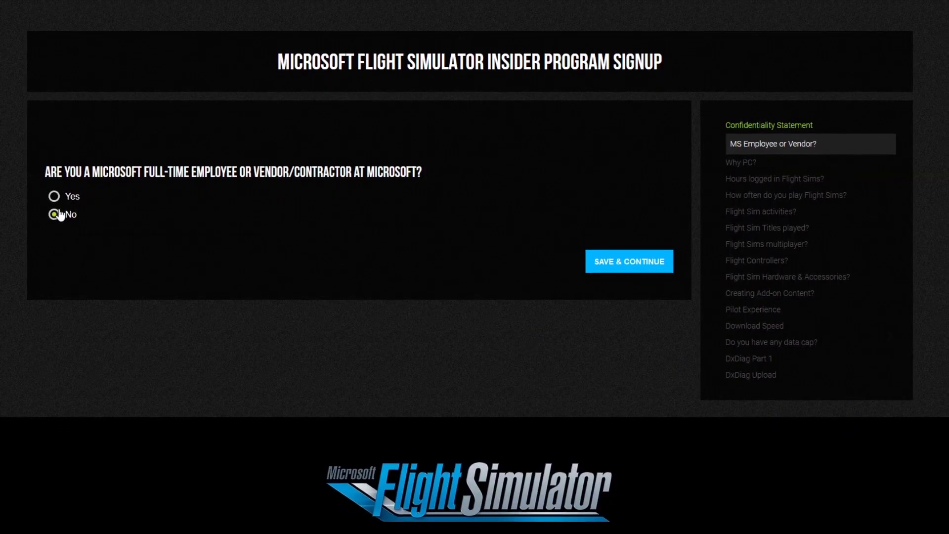
{"action": "left_click", "coordinate": [611, 268]}
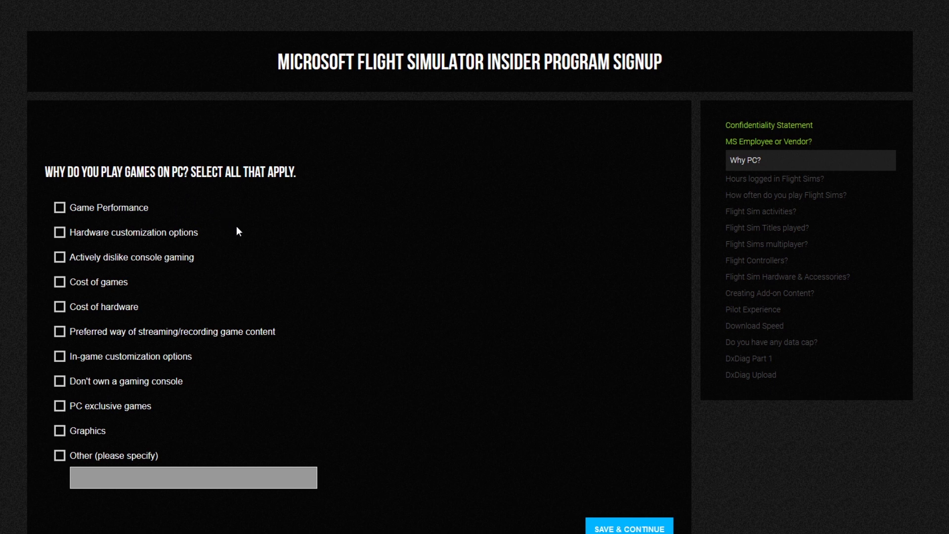
{"action": "left_click", "coordinate": [118, 211]}
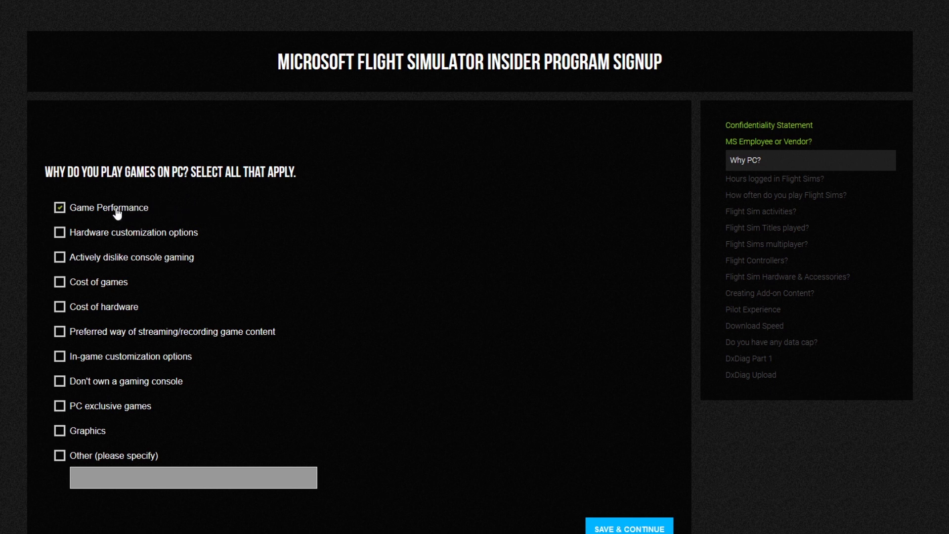
{"action": "left_click", "coordinate": [141, 238]}
{"action": "left_click", "coordinate": [194, 338]}
{"action": "left_click", "coordinate": [629, 528]}
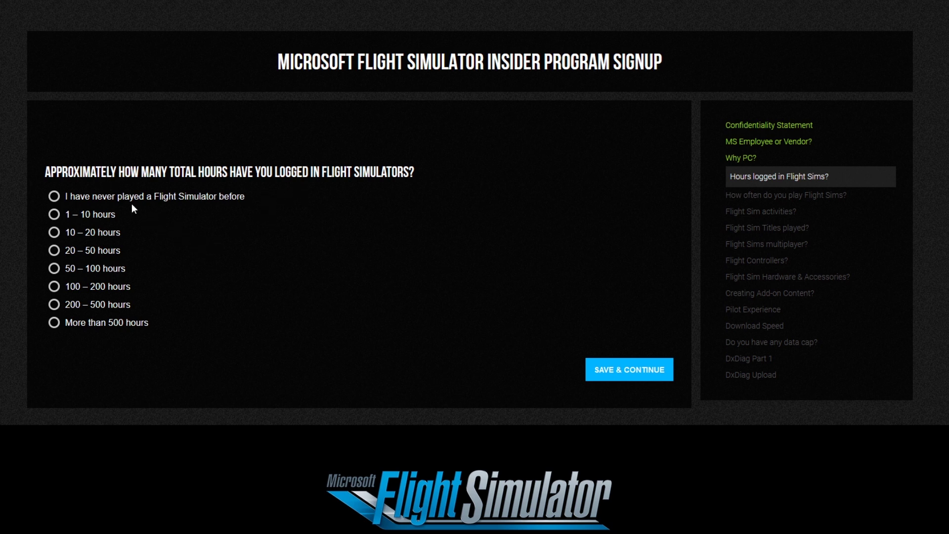
Step: Settle on 50 – 100 hours for flight simulator hours logged
{"action": "left_click", "coordinate": [60, 196]}
{"action": "left_click", "coordinate": [55, 324]}
{"action": "left_click", "coordinate": [54, 268]}
Step: Save the hours answer and answer how often flight simulators are played
{"action": "left_click", "coordinate": [629, 370]}
{"action": "left_click", "coordinate": [55, 268]}
{"action": "left_click", "coordinate": [629, 350]}
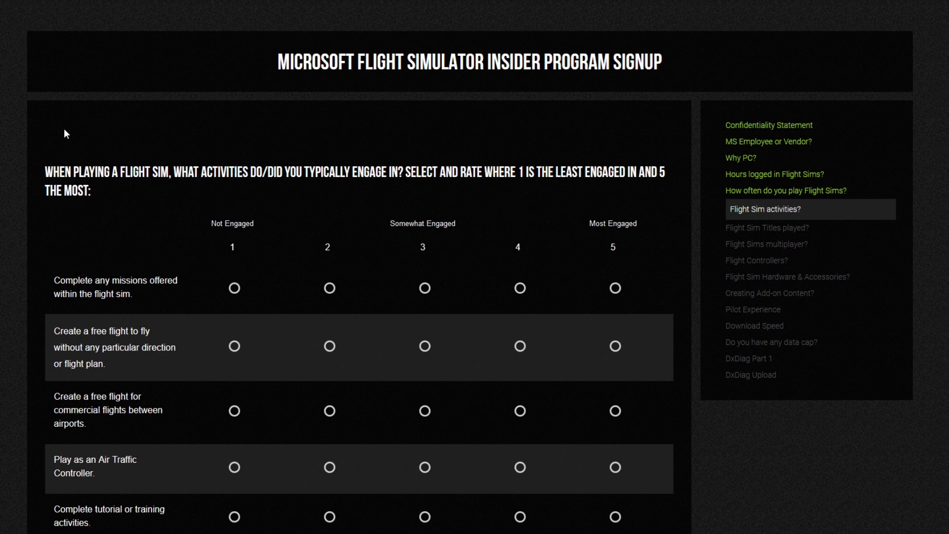
Step: Rate the activities: missions 5, free flight 5, commercial 3, ATC 1, training 4, familiar 3, unfamiliar 5
{"action": "scroll", "coordinate": [63, 134], "scroll_direction": "down", "scroll_amount": 4}
{"action": "left_click", "coordinate": [615, 115]}
{"action": "left_click", "coordinate": [614, 173]}
{"action": "left_click", "coordinate": [424, 238]}
{"action": "left_click", "coordinate": [235, 295]}
{"action": "left_click", "coordinate": [520, 344]}
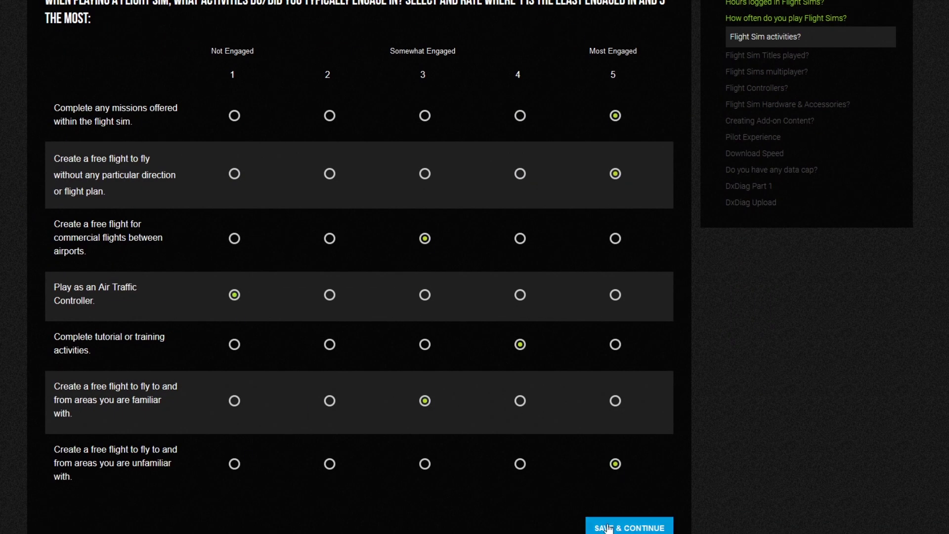
{"action": "left_click", "coordinate": [424, 400]}
{"action": "left_click", "coordinate": [615, 464]}
{"action": "left_click", "coordinate": [608, 527]}
Step: Mark MSFS X, the Steam Edition, X-Plane 11 and Prepar3d as titles played
{"action": "left_click", "coordinate": [148, 206]}
{"action": "left_click", "coordinate": [125, 232]}
{"action": "left_click", "coordinate": [84, 279]}
{"action": "left_click", "coordinate": [87, 305]}
{"action": "left_click", "coordinate": [629, 479]}
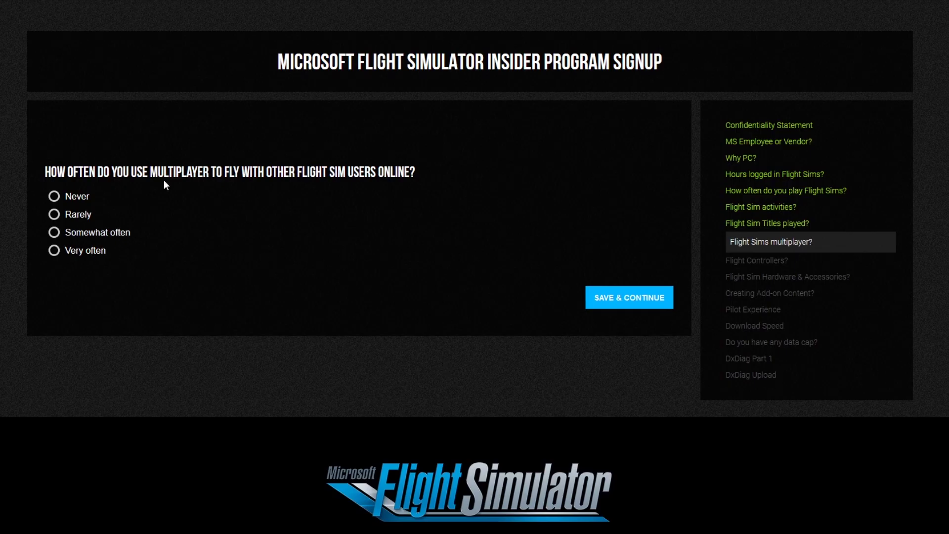
Step: Answer the multiplayer frequency question and select Yoke, Gamepad and Flight stick as controllers
{"action": "left_click", "coordinate": [78, 198]}
{"action": "left_click", "coordinate": [629, 297]}
{"action": "left_click", "coordinate": [110, 281]}
{"action": "left_click", "coordinate": [59, 232]}
{"action": "left_click", "coordinate": [60, 257]}
{"action": "left_click", "coordinate": [621, 433]}
Step: Select Multi-monitor setup, answer No to add-on content, and state no pilot experience
{"action": "left_click", "coordinate": [134, 358]}
{"action": "left_click", "coordinate": [629, 479]}
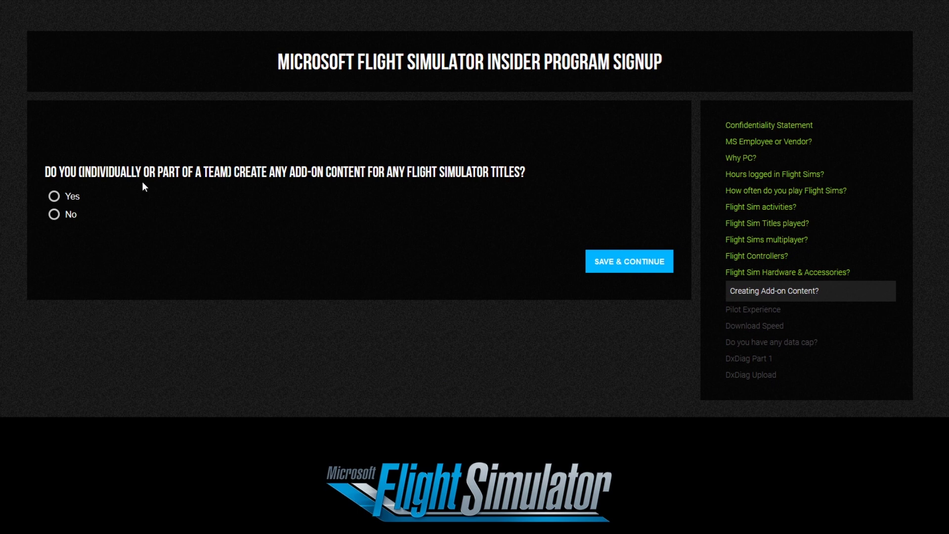
{"action": "left_click", "coordinate": [56, 215]}
{"action": "left_click", "coordinate": [630, 261]}
{"action": "left_click", "coordinate": [143, 310]}
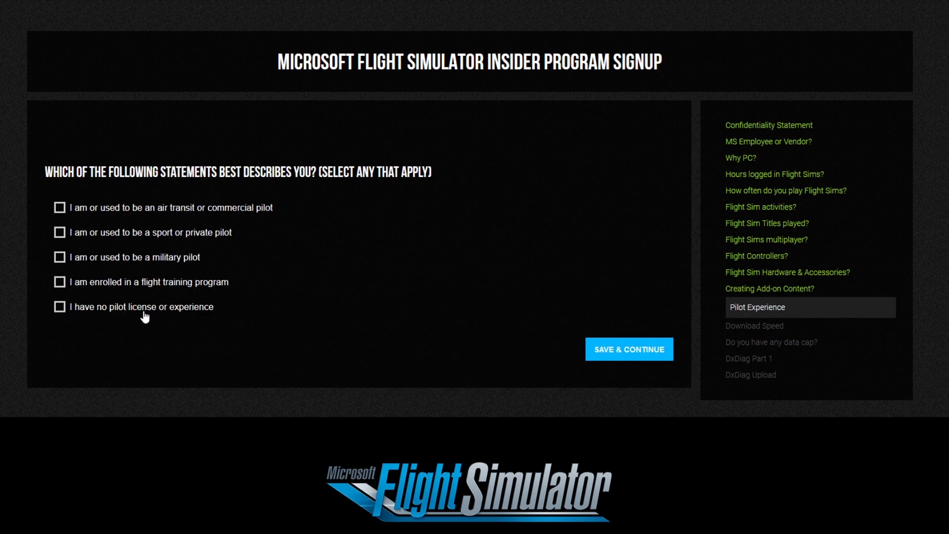
{"action": "left_click", "coordinate": [637, 352]}
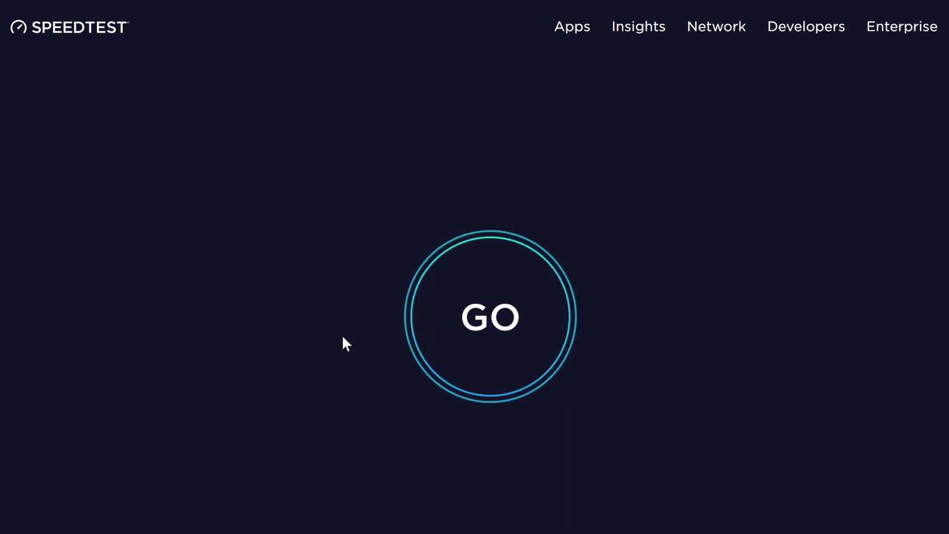
Step: Run the speedtest.net internet speed test with GO
{"action": "left_click", "coordinate": [485, 333]}
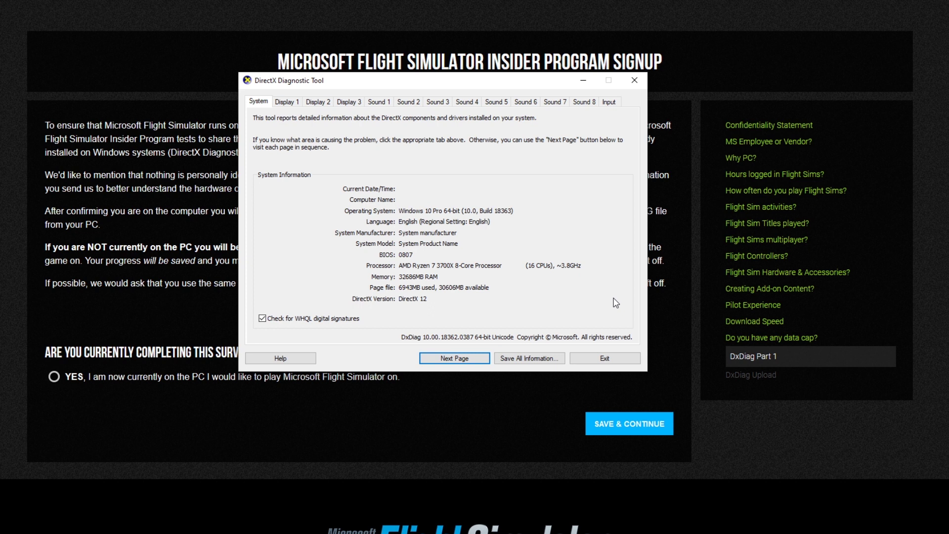
Step: Save all DxDiag information into a new folder named DxDiag in Documents
{"action": "left_click", "coordinate": [517, 358]}
{"action": "left_click", "coordinate": [320, 139]}
{"action": "type", "text": "DxDiag"}
{"action": "key", "text": "Return"}
{"action": "key", "text": "Return"}
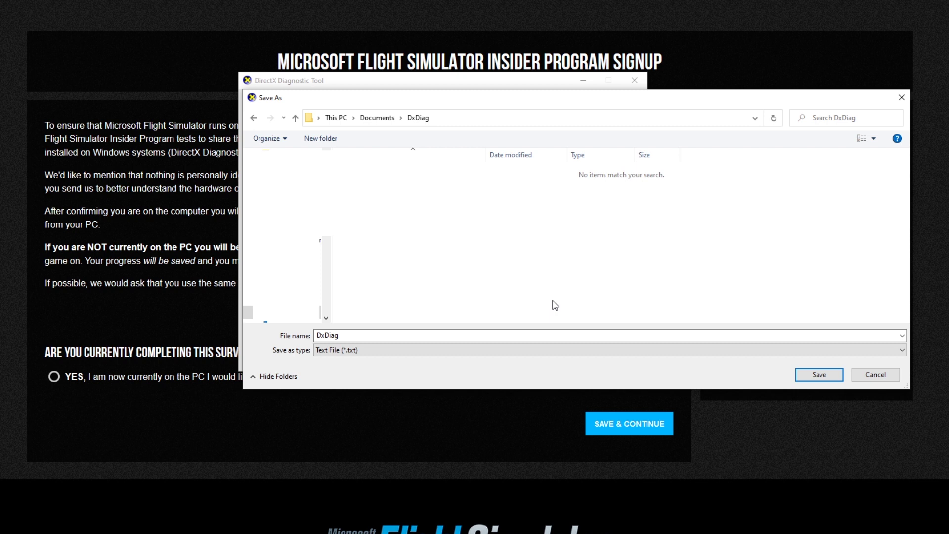